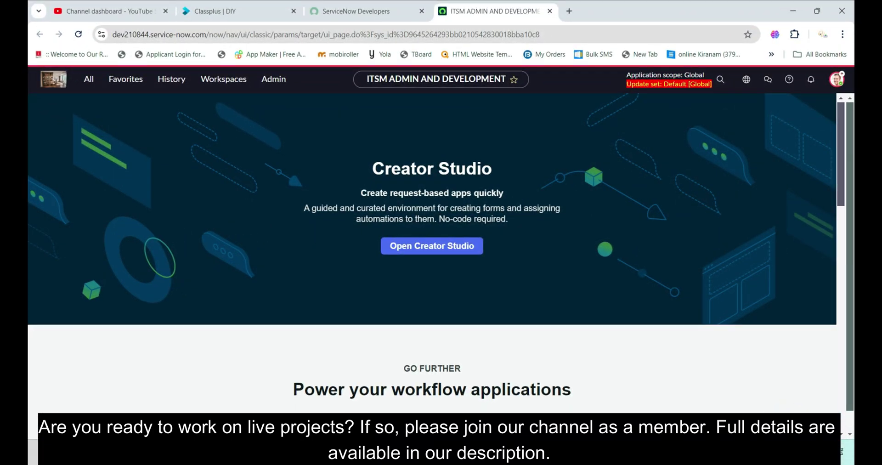
Step: Find the reports module in the application navigator, open View / Run, and start creating a new report
left_click(89, 79)
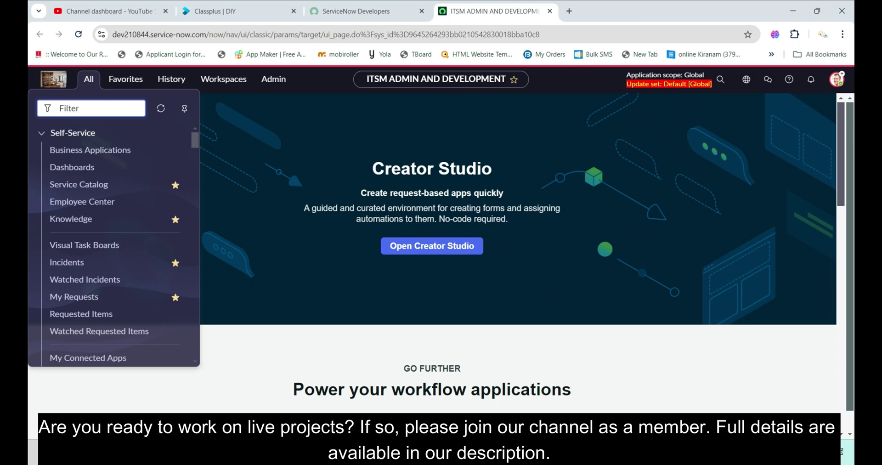
type("reports")
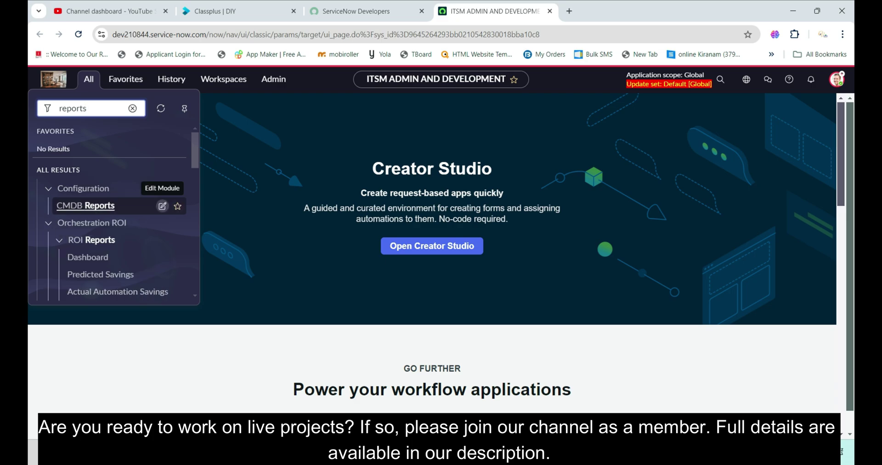
scroll(120, 212, "down", 3)
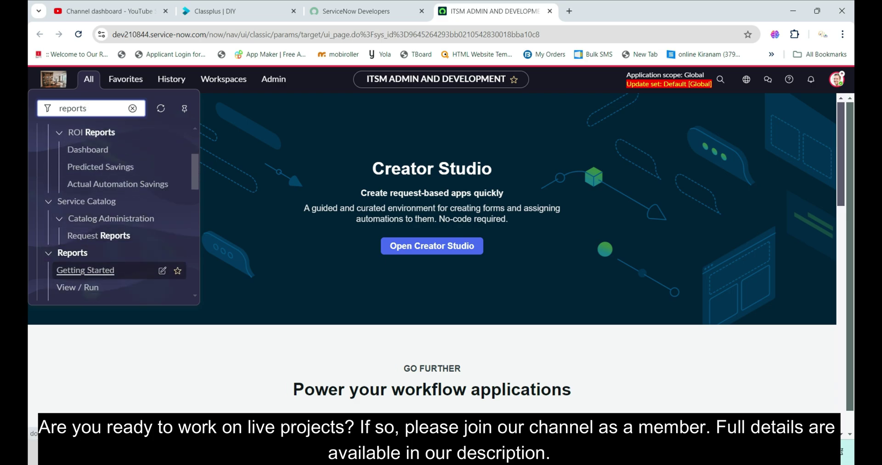
scroll(113, 211, "down", 2)
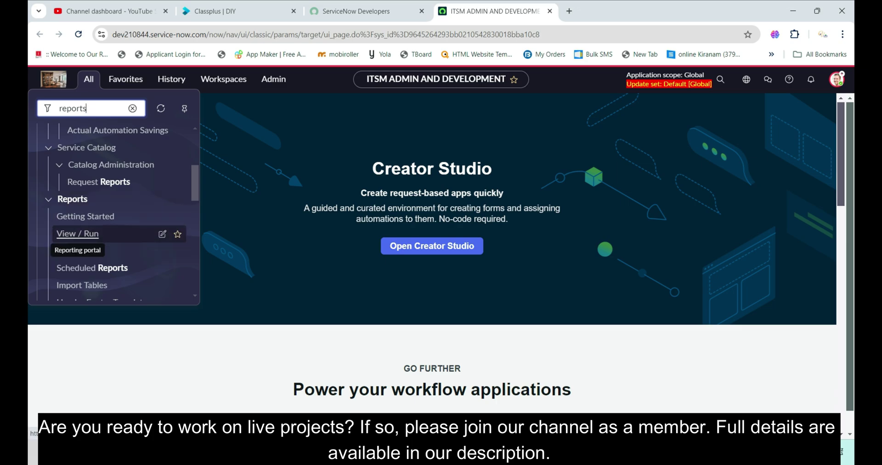
left_click(77, 233)
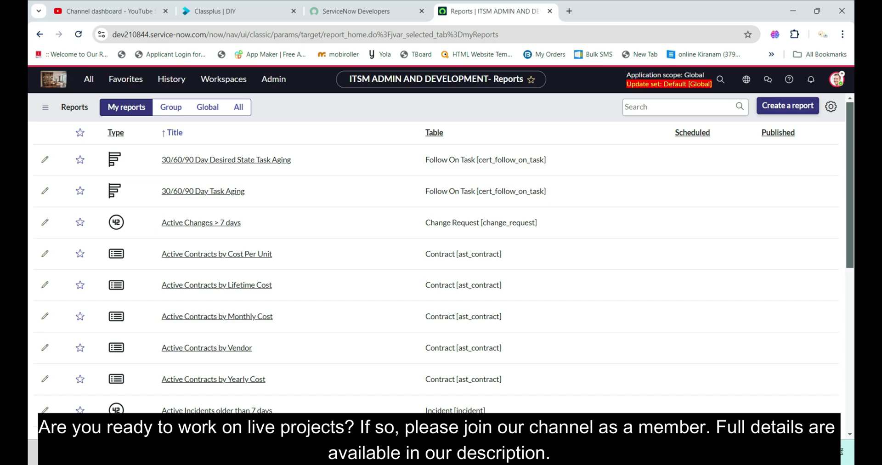
left_click(787, 106)
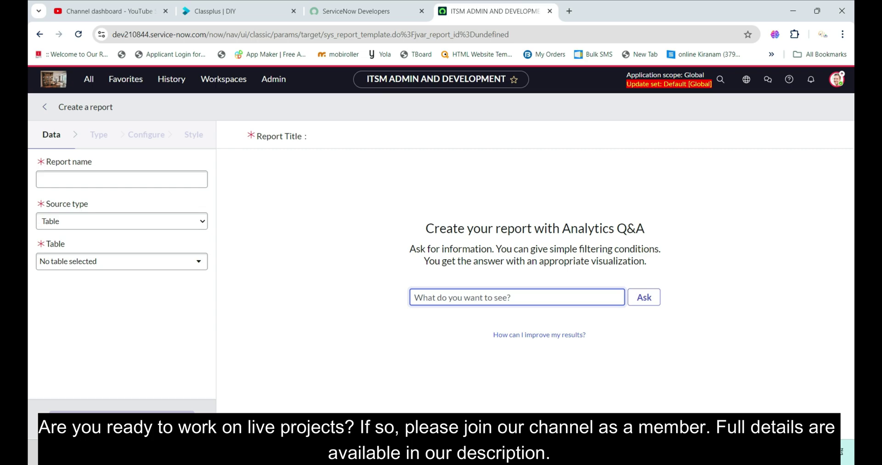
Step: Switch the report's source type to Data source and browse the available data sources without choosing one
left_click(122, 221)
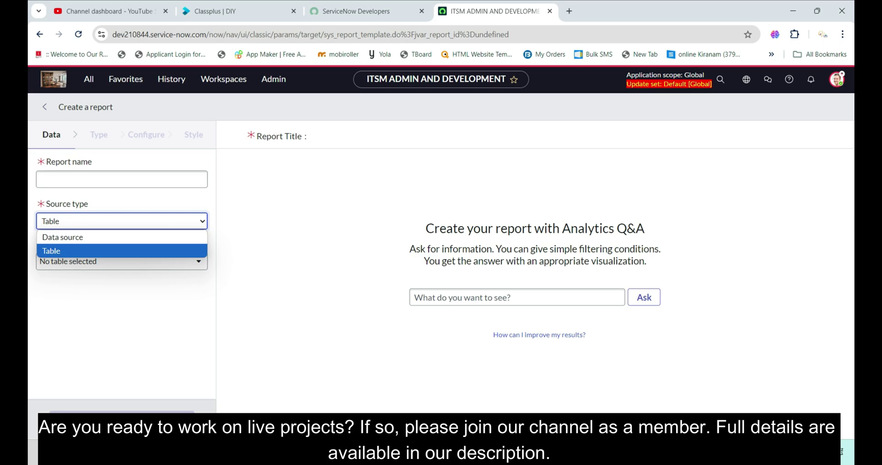
key("Return")
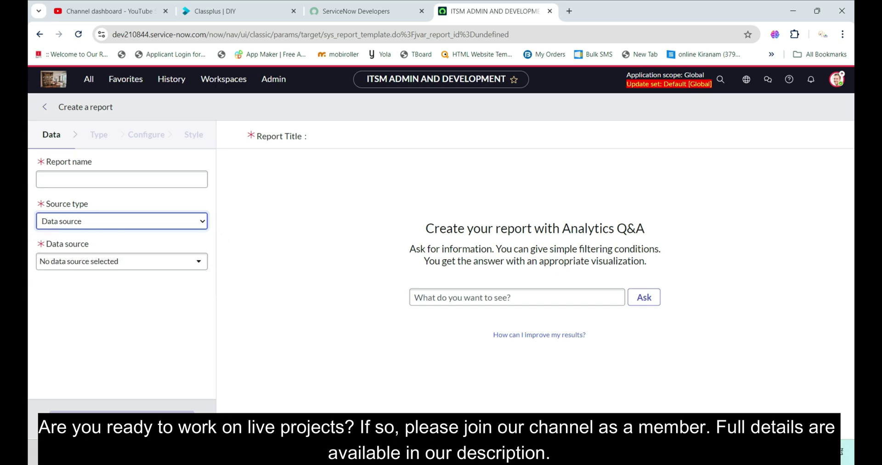
left_click(122, 261)
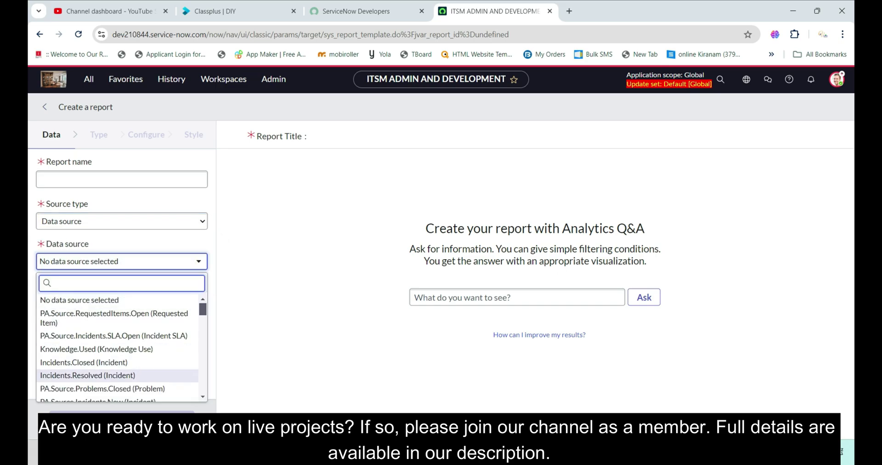
scroll(118, 348, "down", 10)
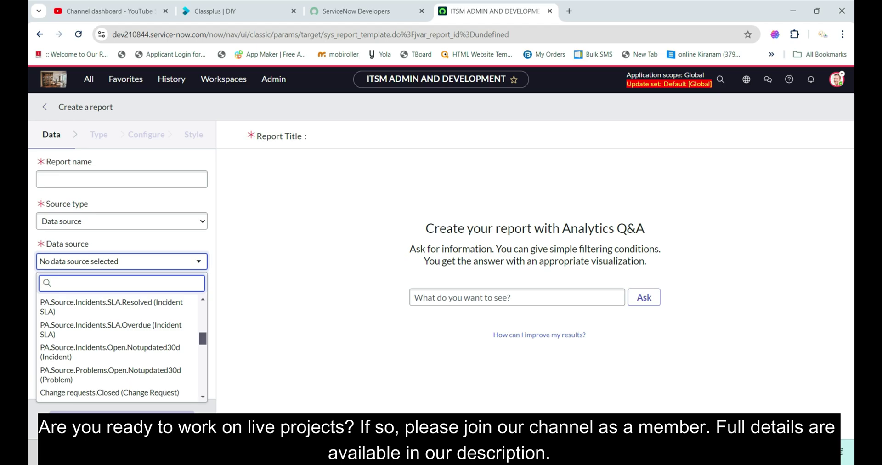
scroll(118, 348, "up", 10)
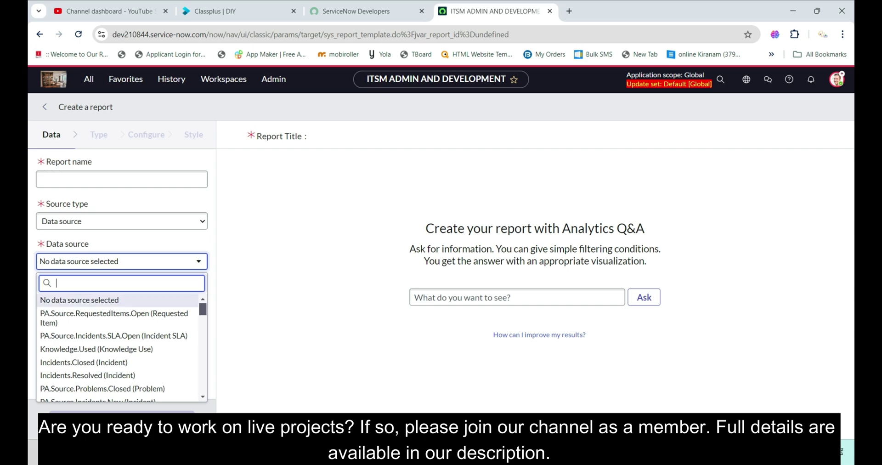
left_click(79, 299)
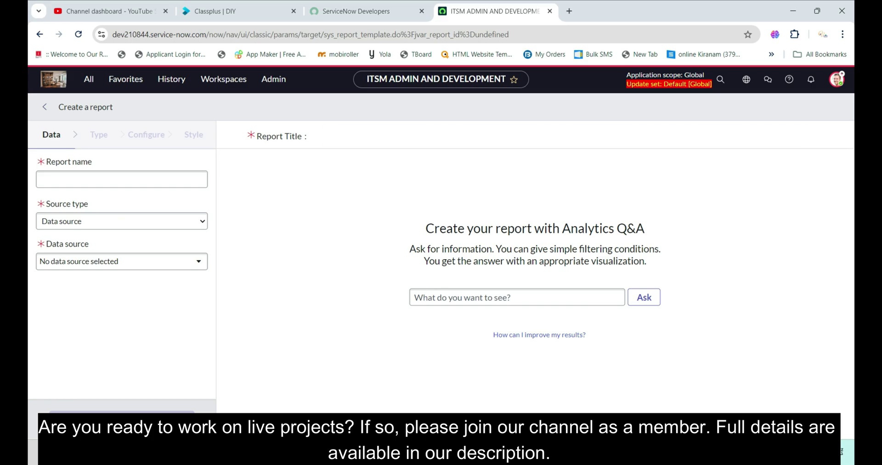
Step: Open the Report Sources list from the Reports administration modules in a new browser tab
left_click(89, 79)
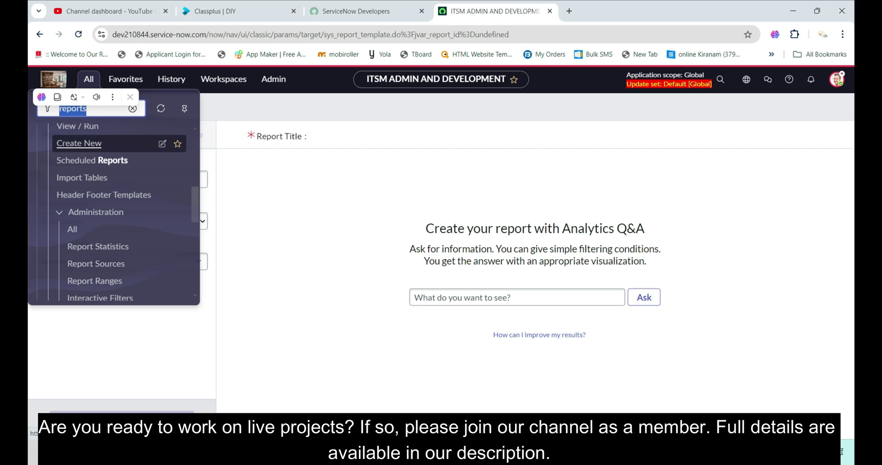
scroll(115, 184, "up", 1)
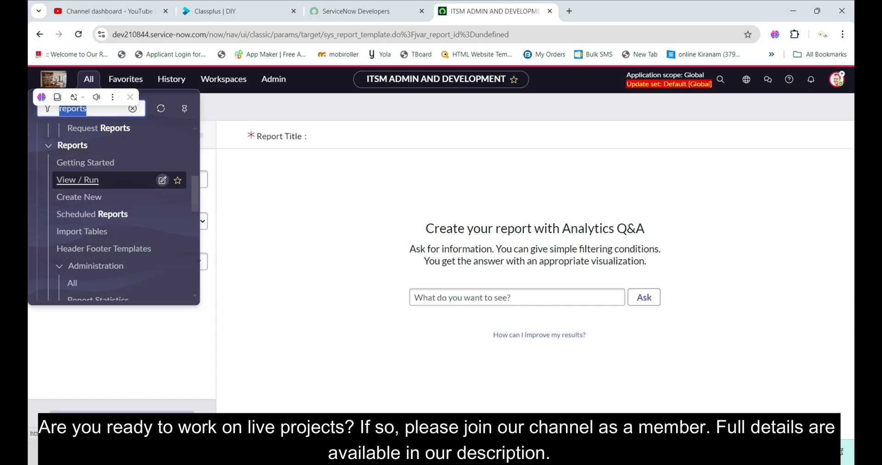
scroll(92, 214, "down", 2)
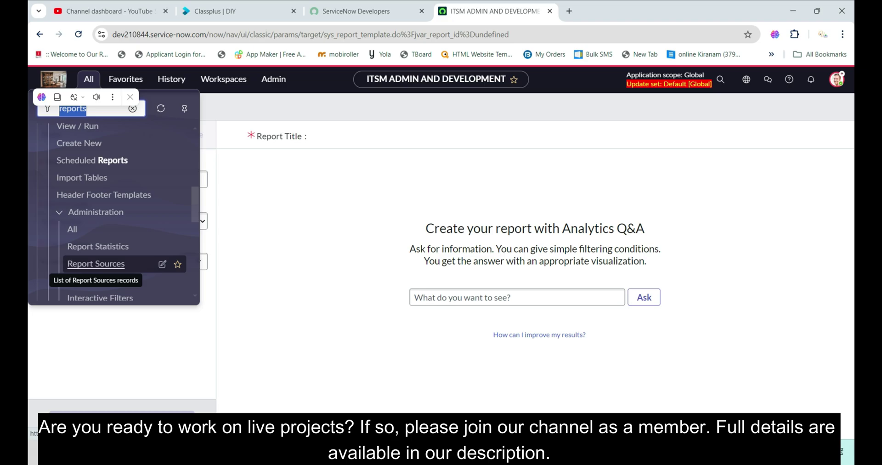
left_click(96, 264, "ctrl")
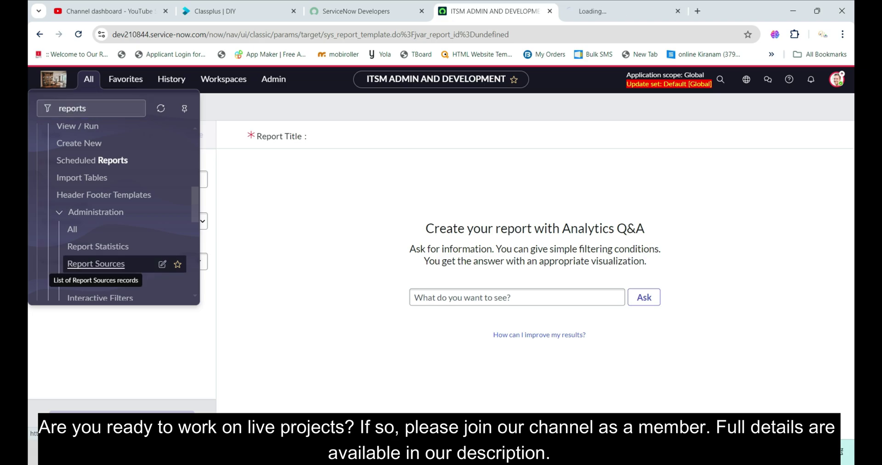
key("ctrl+Tab")
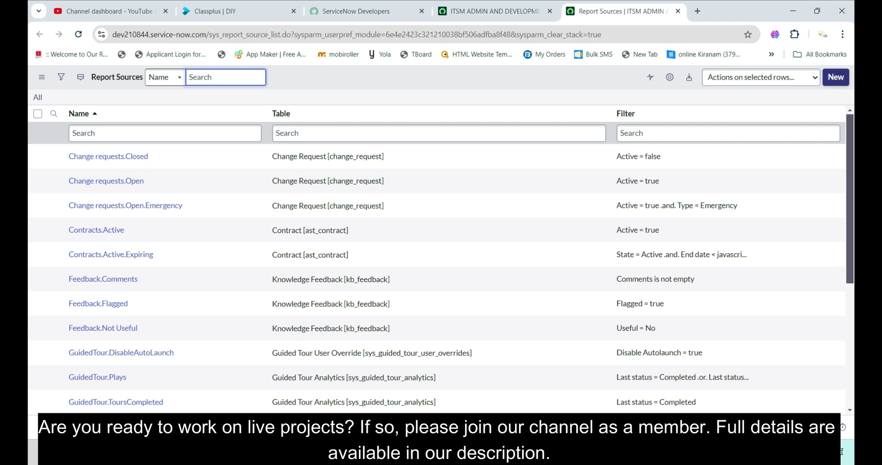
Step: Create a new report source named "Critical Priority Incidents" on the Incident [incident] table
left_click(835, 77)
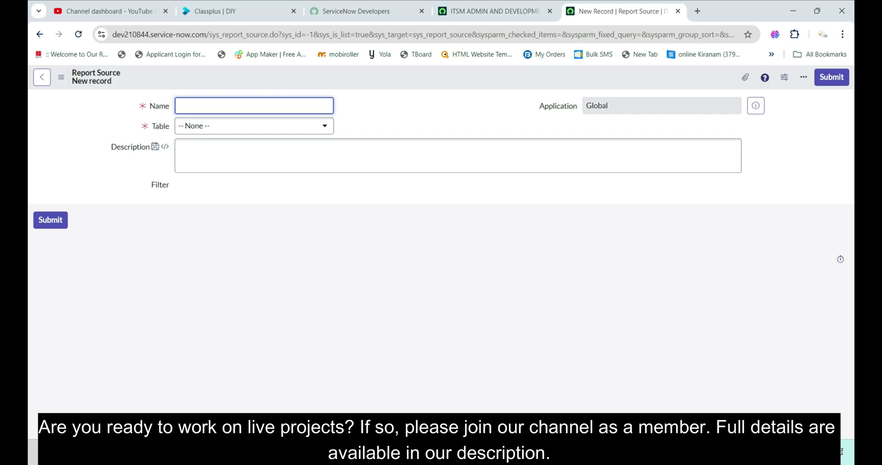
type("P")
key("BackSpace")
type("Critical Priority Incidents")
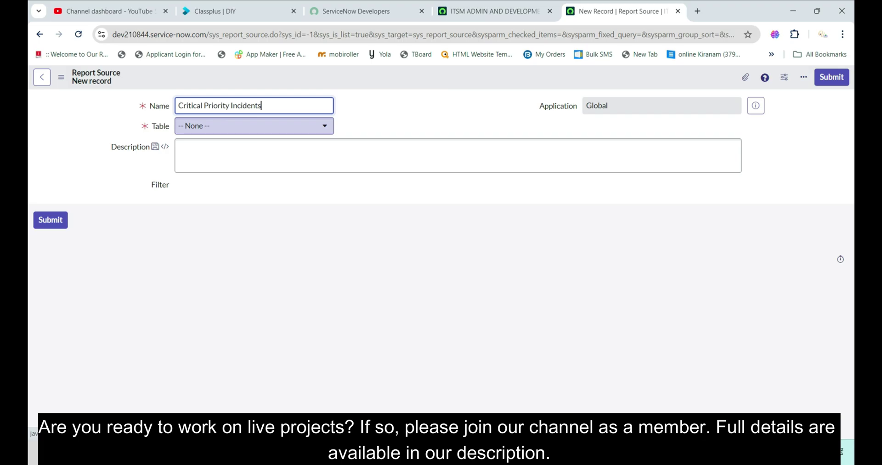
left_click(254, 126)
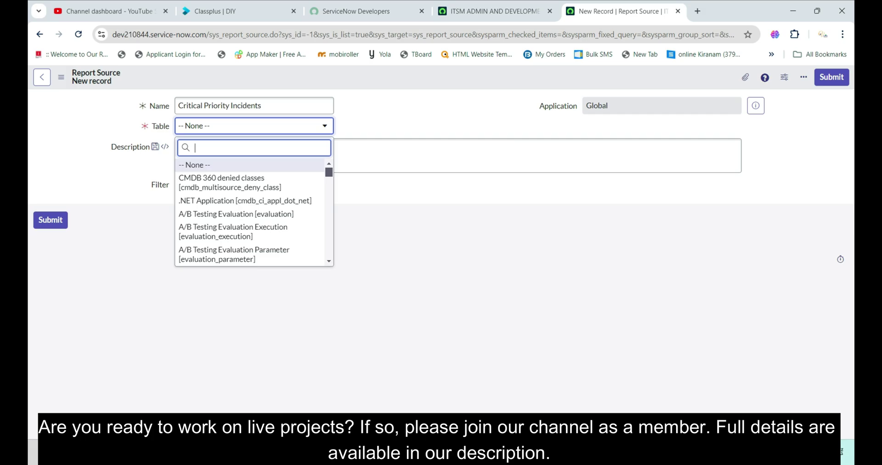
type("incide")
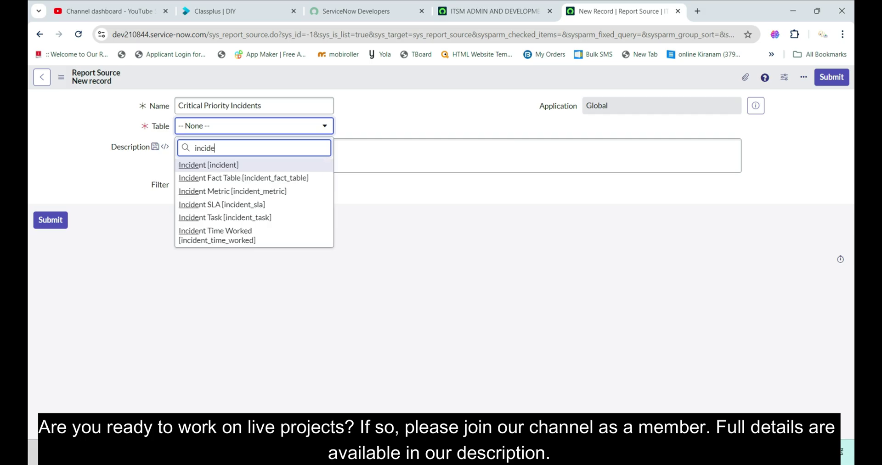
key("Return")
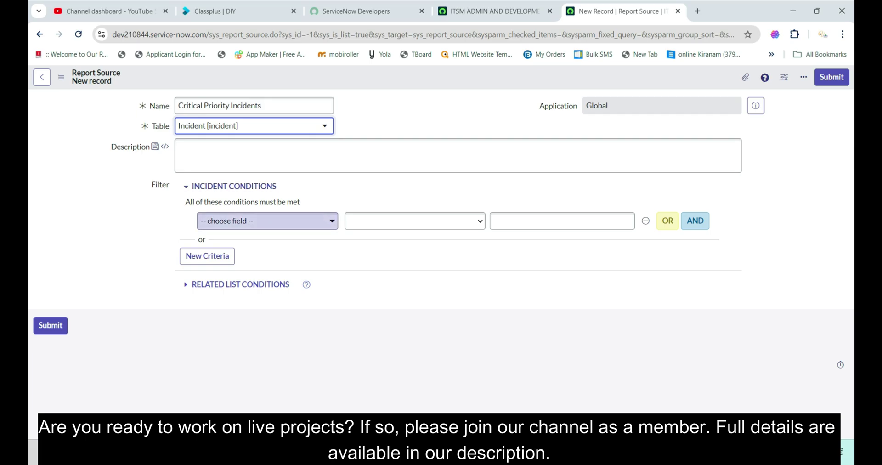
Step: Add the filter condition Priority is 1 - Critical to the report source and save the record, keeping its form open
key("Return")
type("pr")
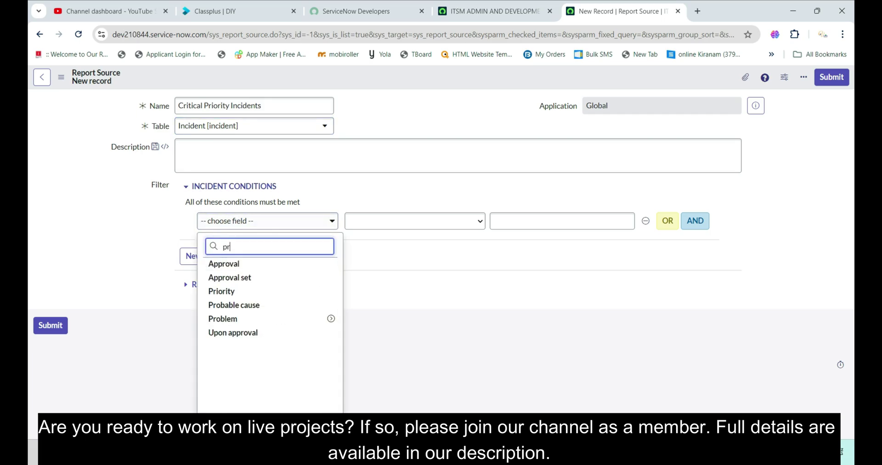
left_click(221, 290)
key("Tab")
key("Tab")
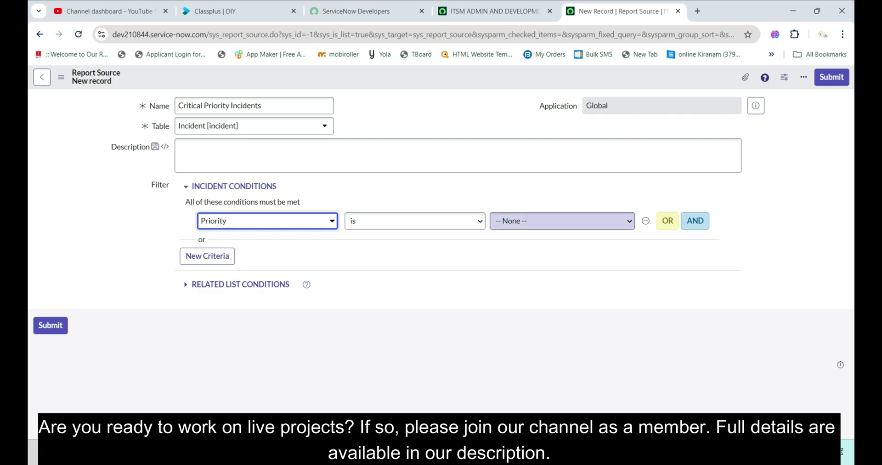
key("alt+Down")
key("Down")
key("Return")
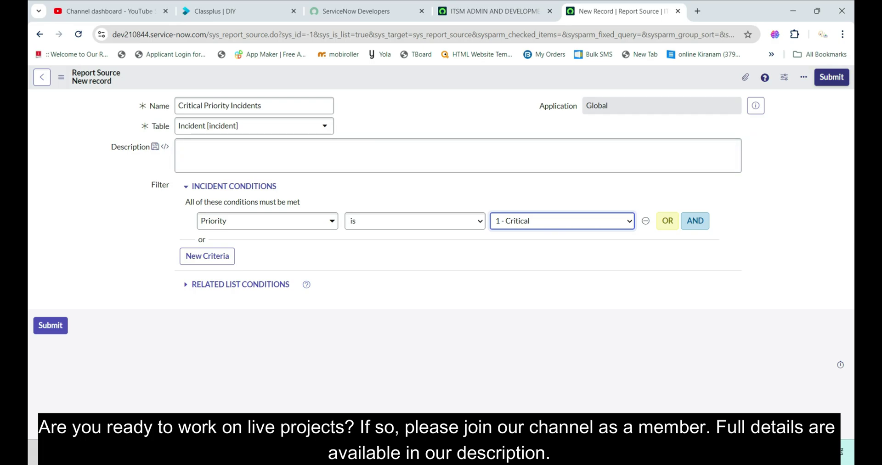
right_click(609, 75)
key("Escape")
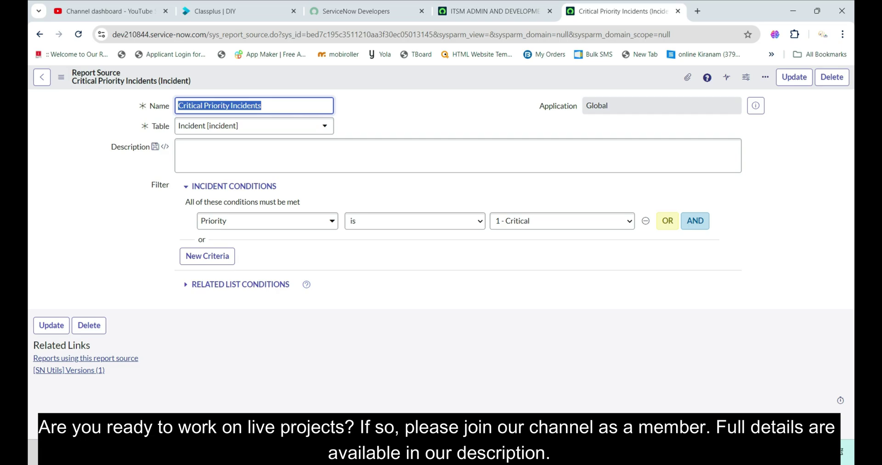
Step: Reload the report creation page in the other tab and select the data source Critical Priority Incidents (Incident)
key("ctrl+shift+Tab")
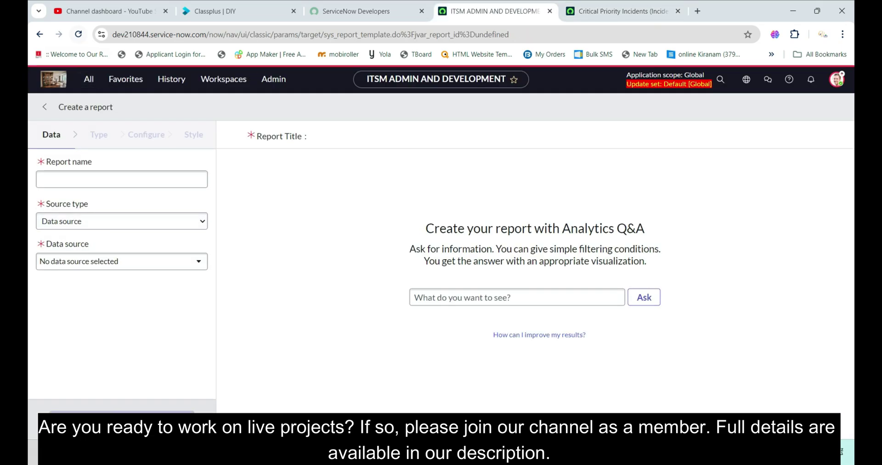
left_click(78, 34)
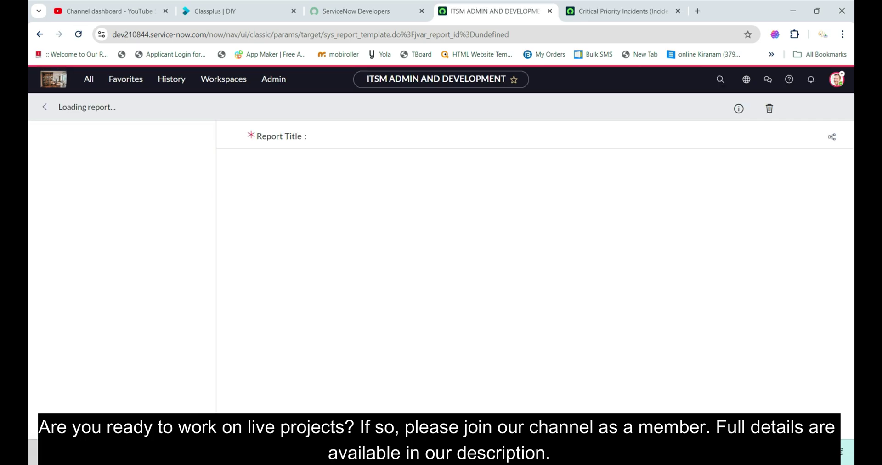
left_click(122, 220)
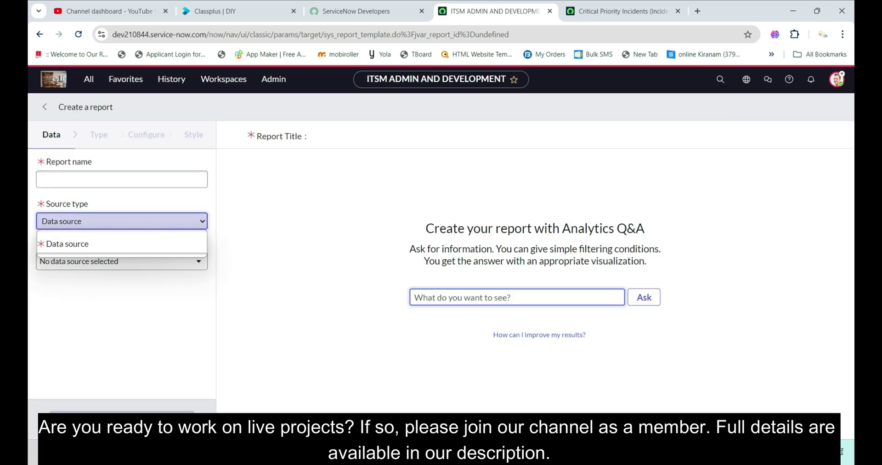
left_click(121, 237)
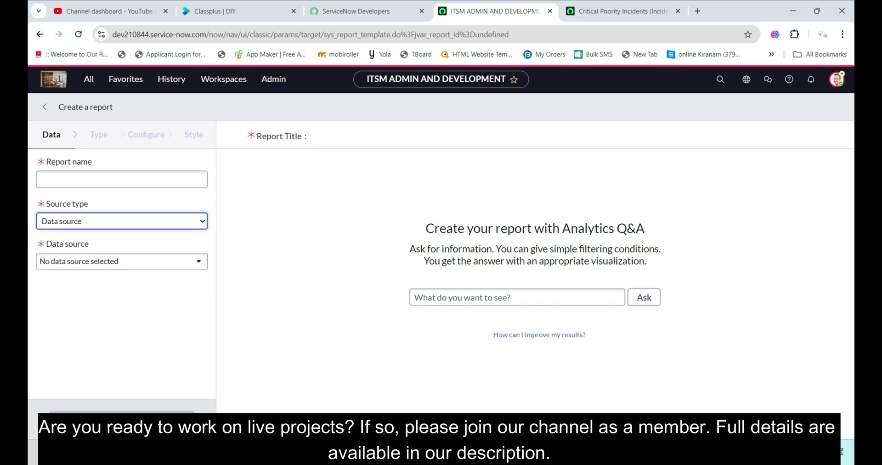
left_click(122, 261)
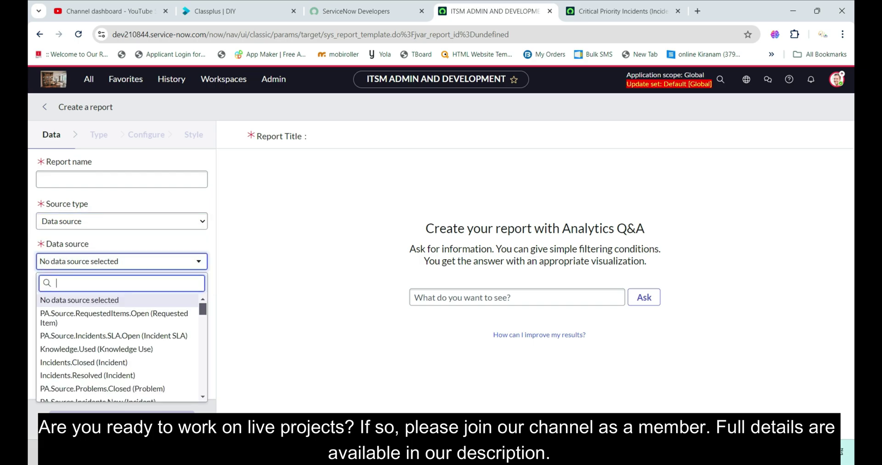
type("cri")
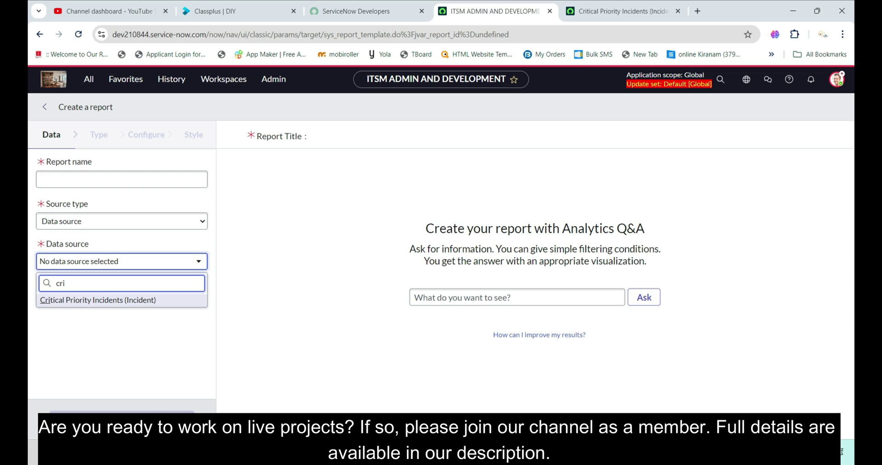
left_click(98, 299)
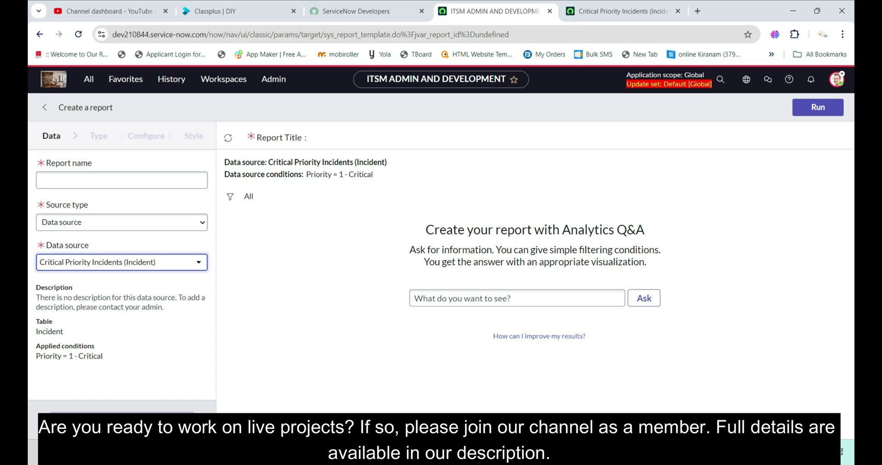
Step: Name the report "Critical incidents" and proceed to choosing its visualization type
left_click(122, 180)
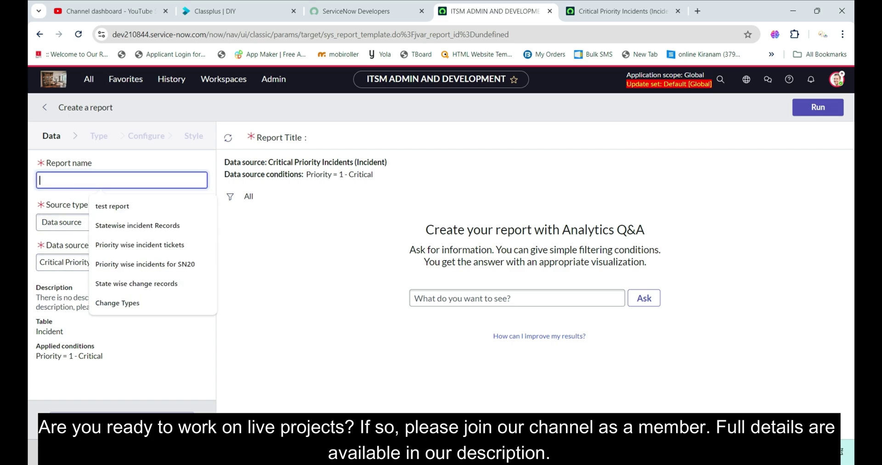
type("C")
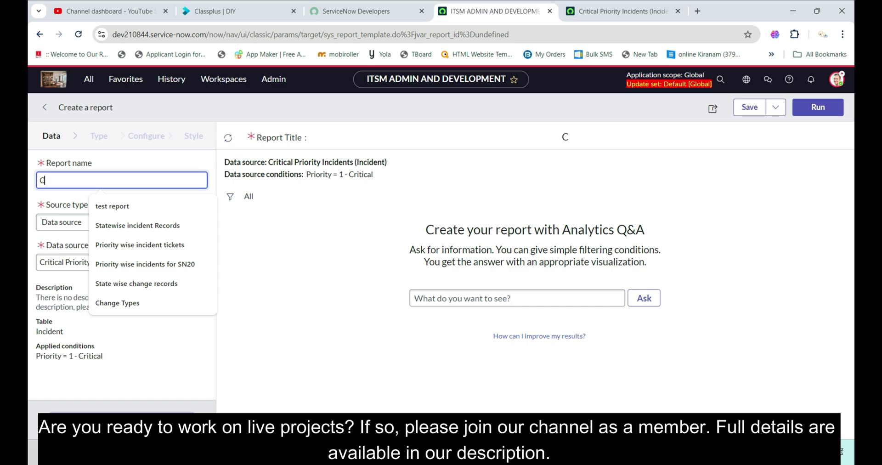
type("ritic")
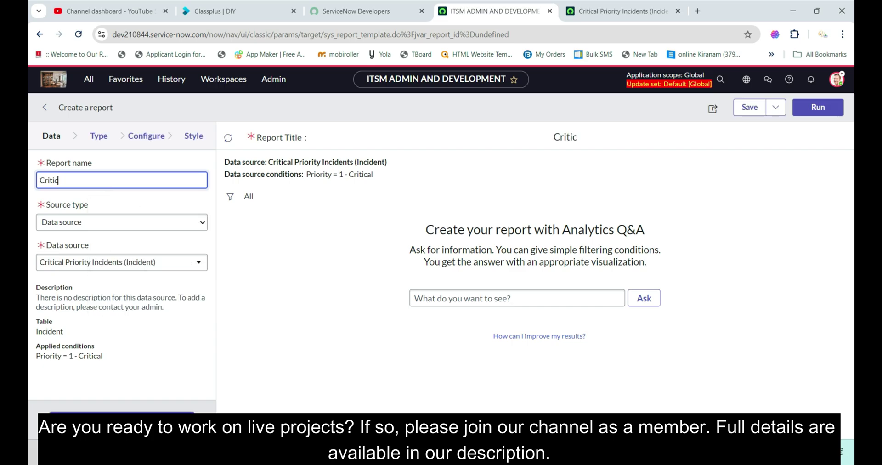
type("al incidents")
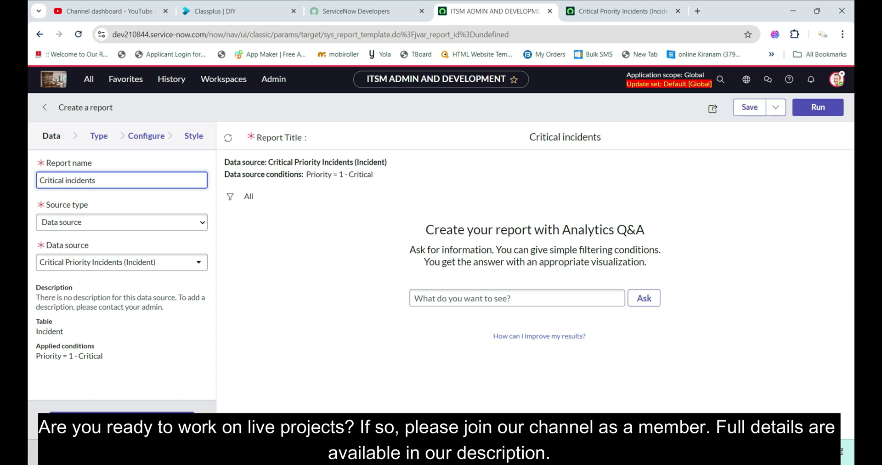
left_click(121, 418)
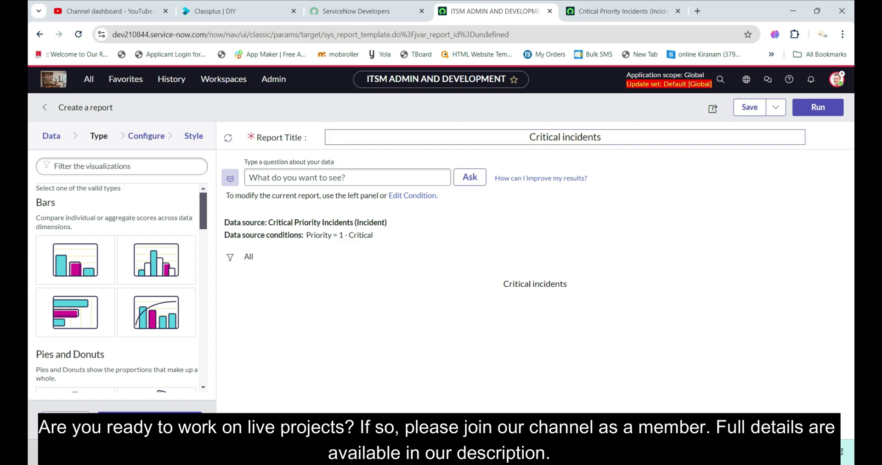
Step: Choose the vertical Bar visualization for the report and run it to view the chart
left_click(818, 107)
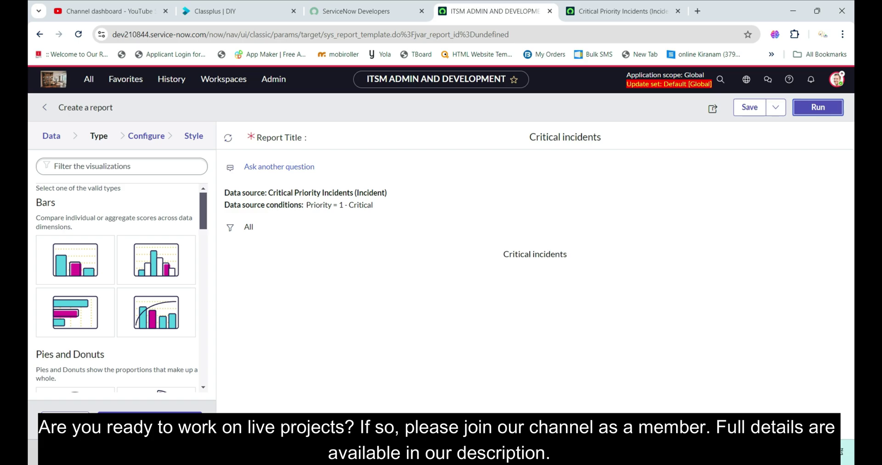
left_click(75, 260)
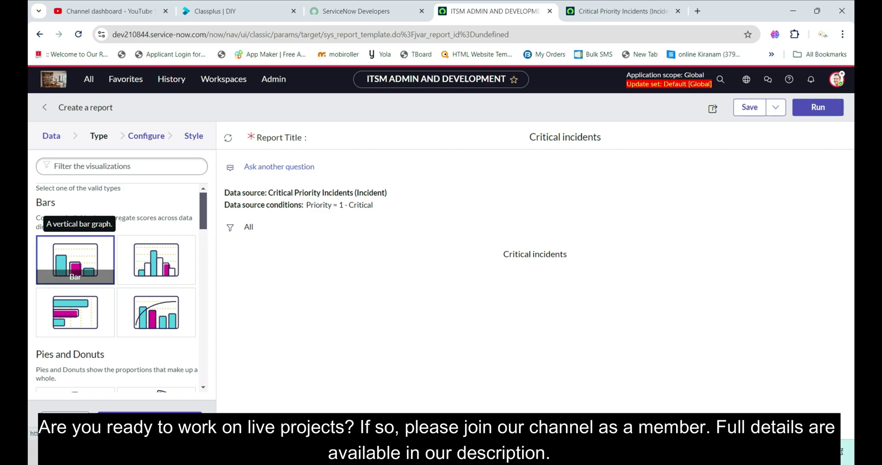
left_click(817, 107)
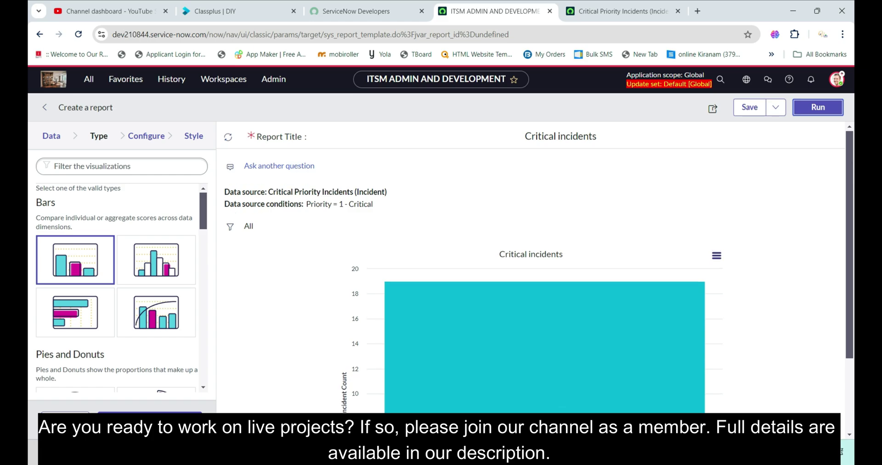
scroll(545, 229, "down", 2)
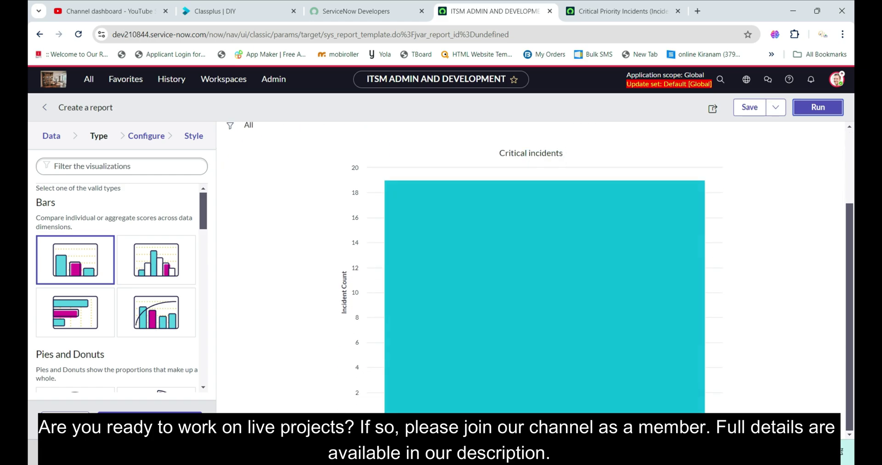
Step: Group the bar chart by State in the report configuration and rerun the report
left_click(146, 136)
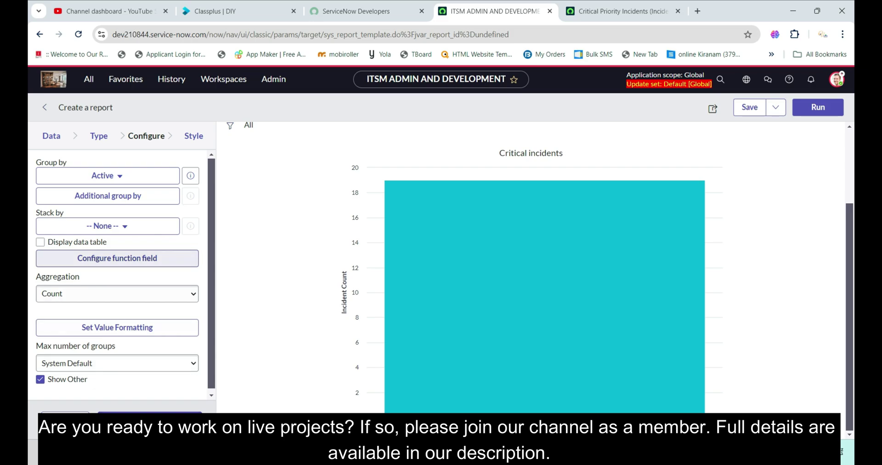
scroll(544, 206, "up", 3)
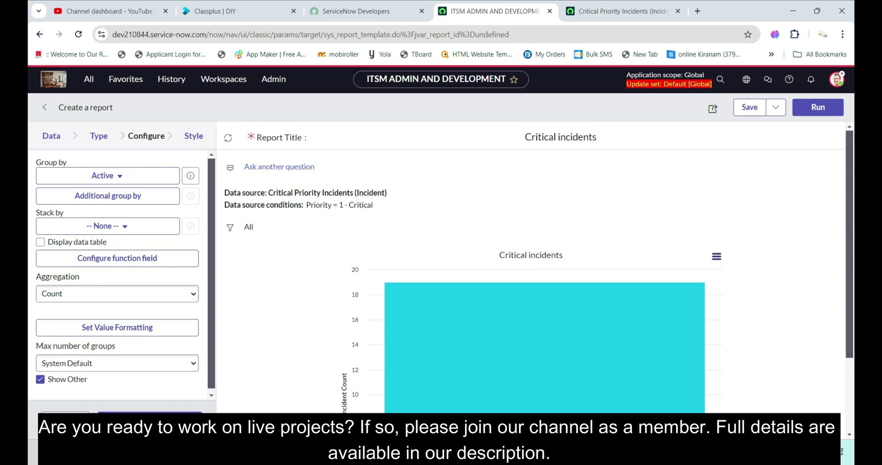
scroll(544, 184, "down", 2)
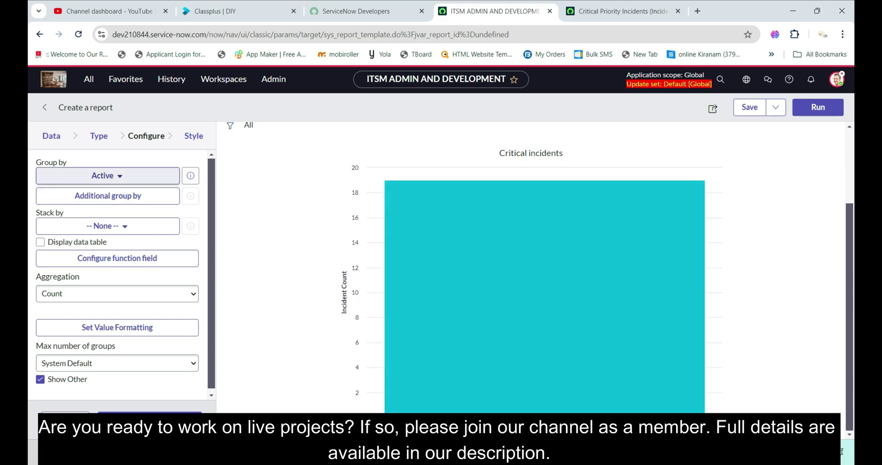
left_click(107, 176)
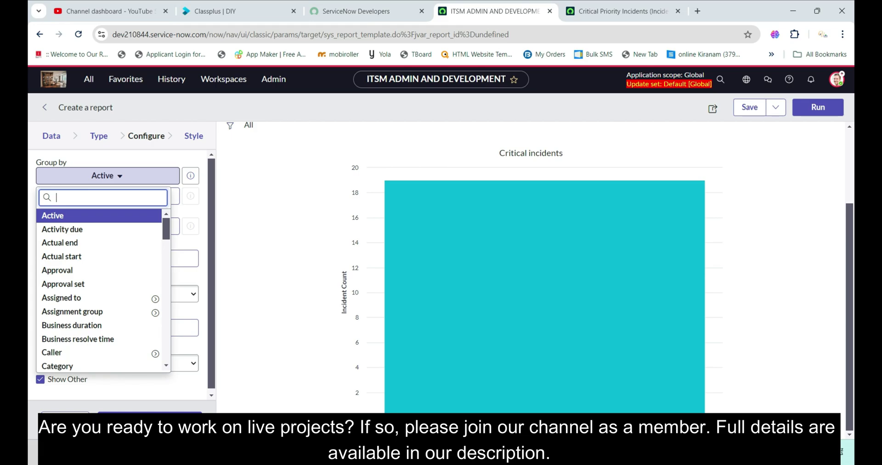
type("sta")
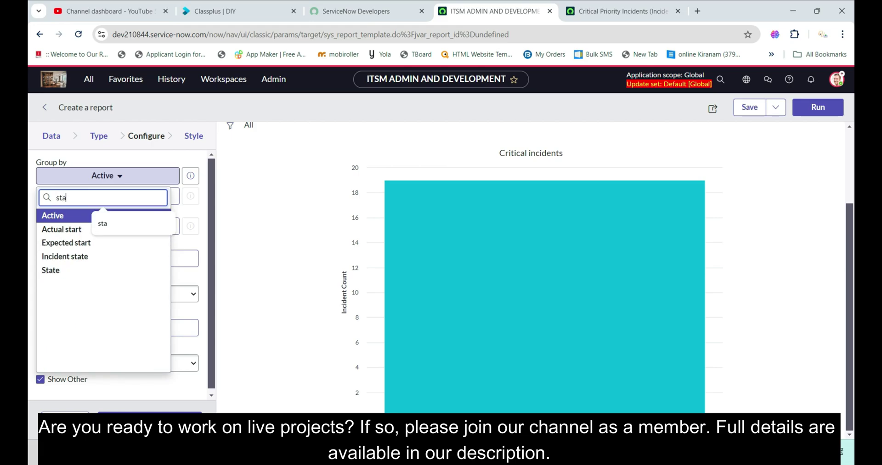
key("Return")
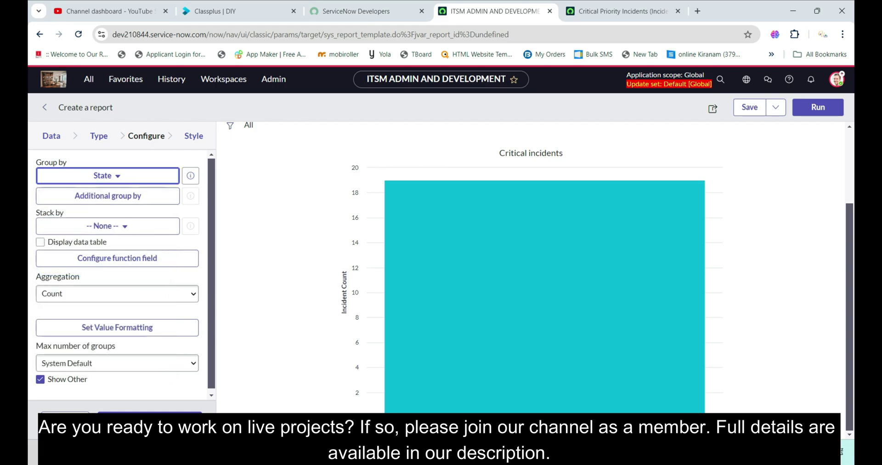
left_click(818, 107)
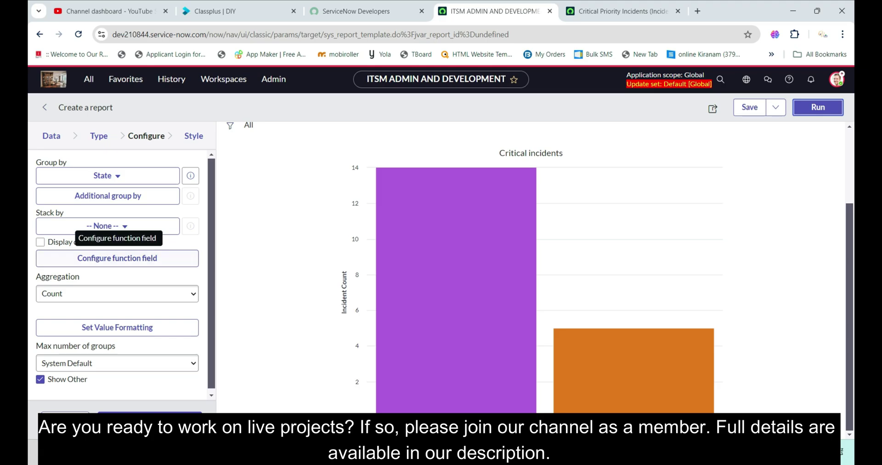
Step: Add Category as an additional group-by field and rerun the report
left_click(108, 196)
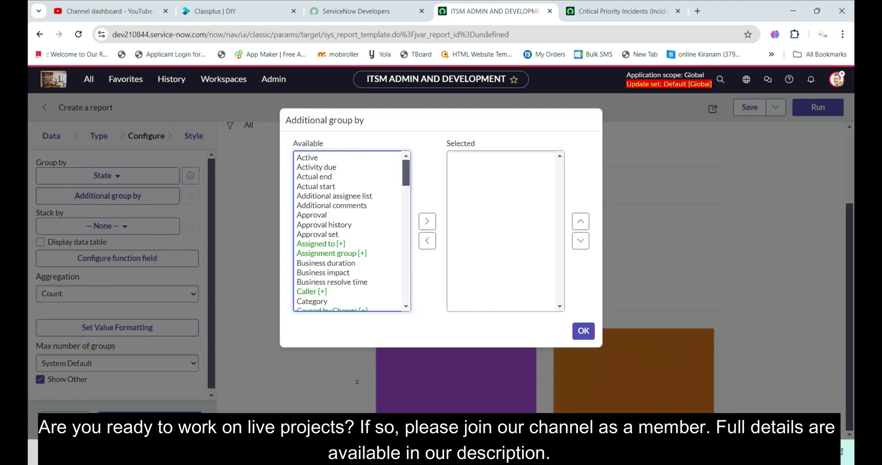
left_click(312, 301)
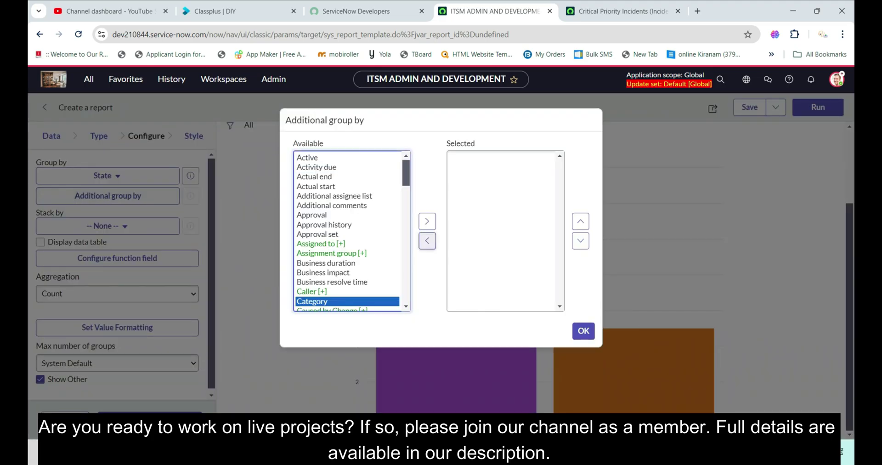
left_click(427, 221)
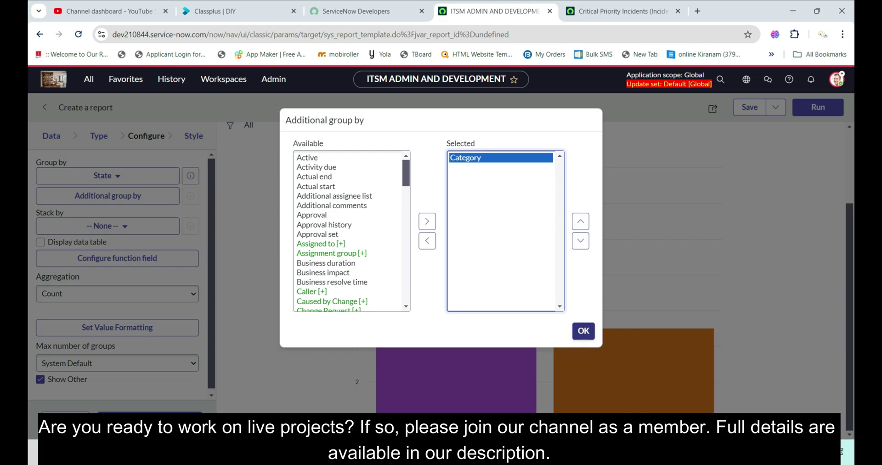
left_click(583, 331)
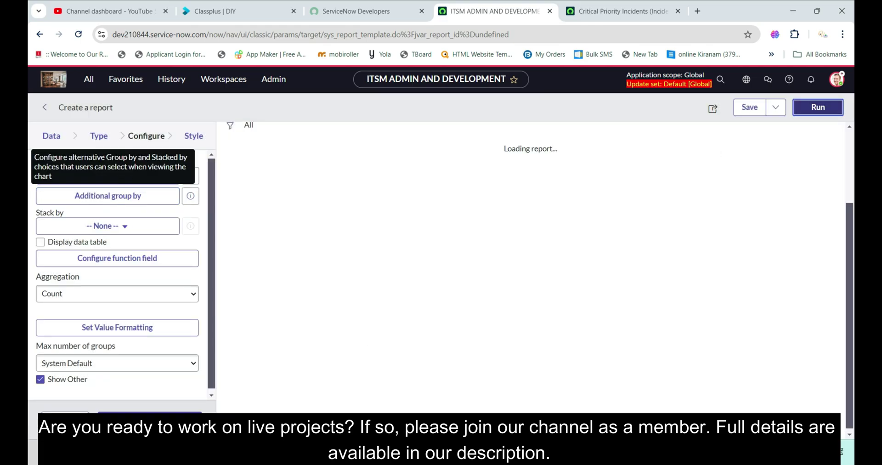
Step: Stack the displayed chart's state bars by Category using the viewer choices beneath the chart
scroll(629, 299, "down", 1)
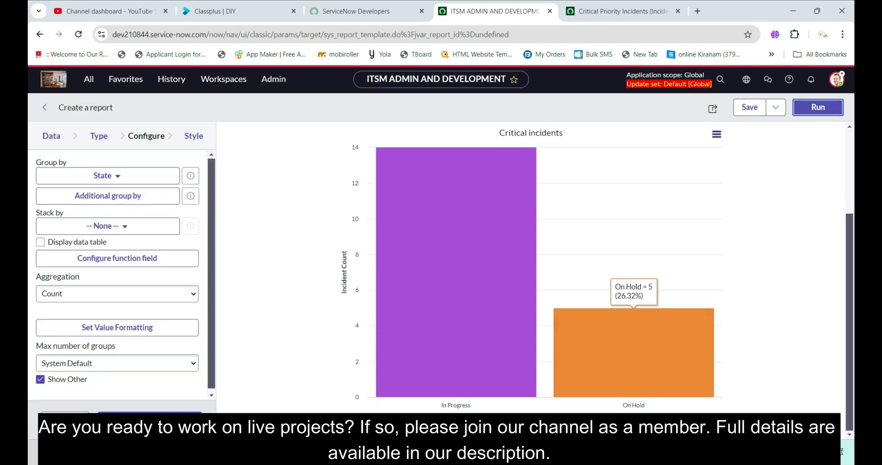
left_click(592, 424)
left_click(588, 401)
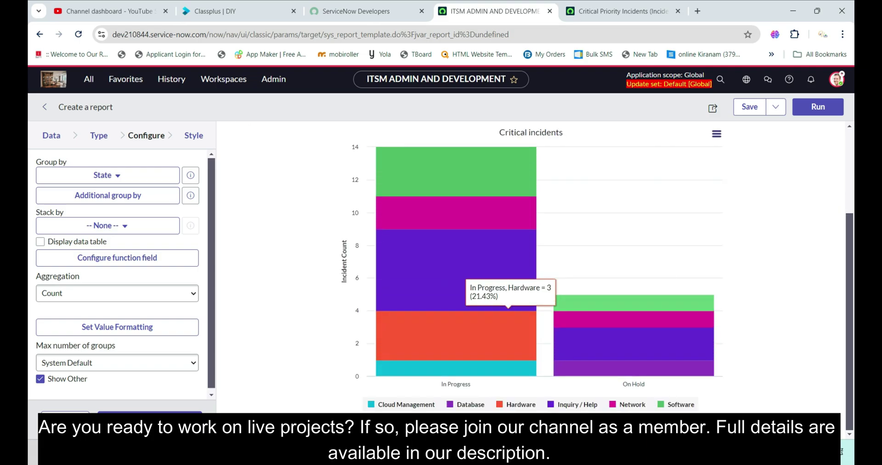
Step: Enable the display of the data table for the report
left_click(40, 241)
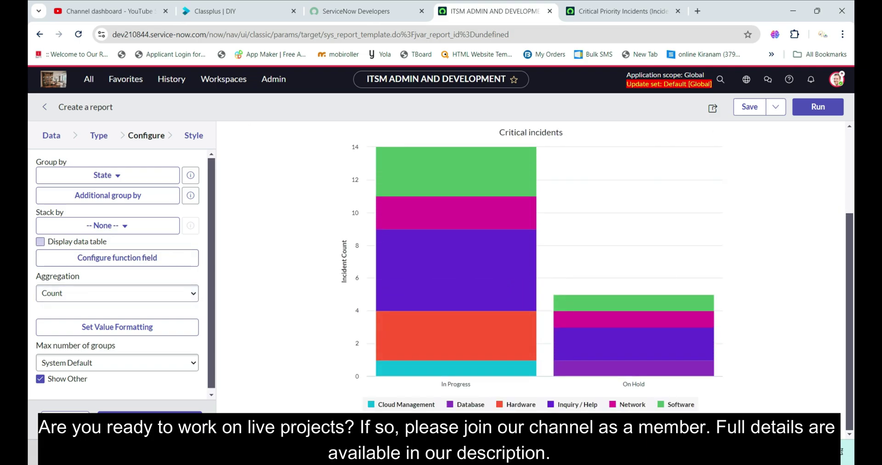